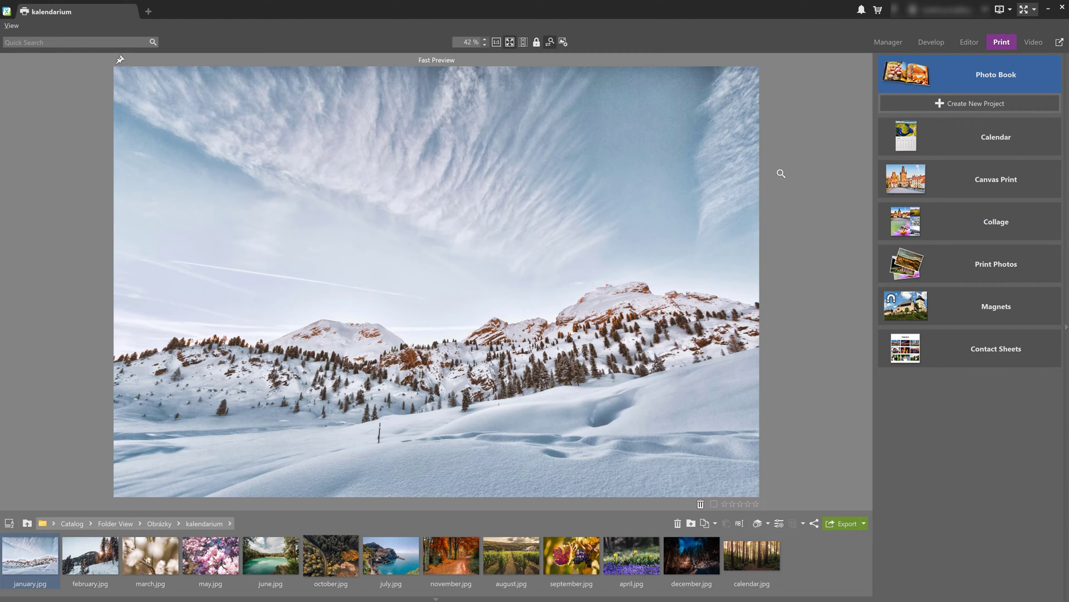
# Step: Create a new calendar project in the A4 (8.27" × 11.7") one-month landscape format
pyautogui.click(948, 139)
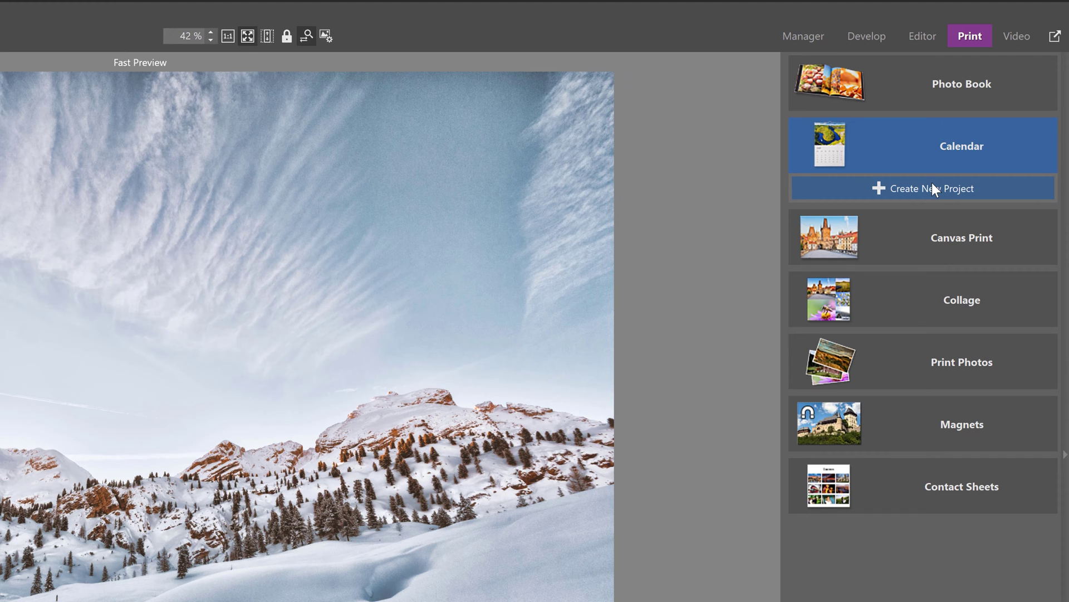
pyautogui.click(932, 186)
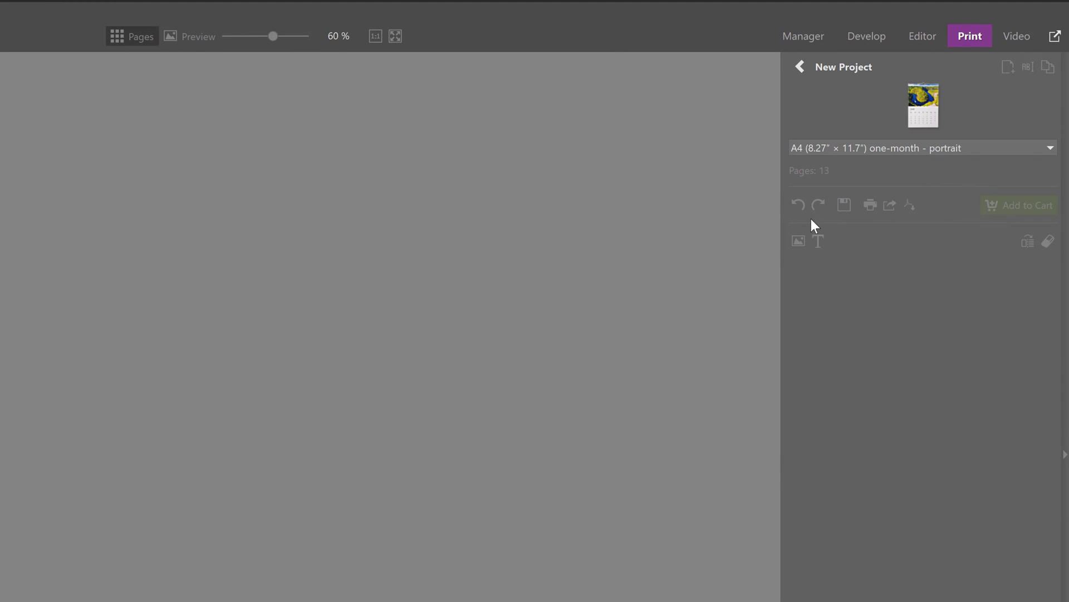
pyautogui.click(880, 149)
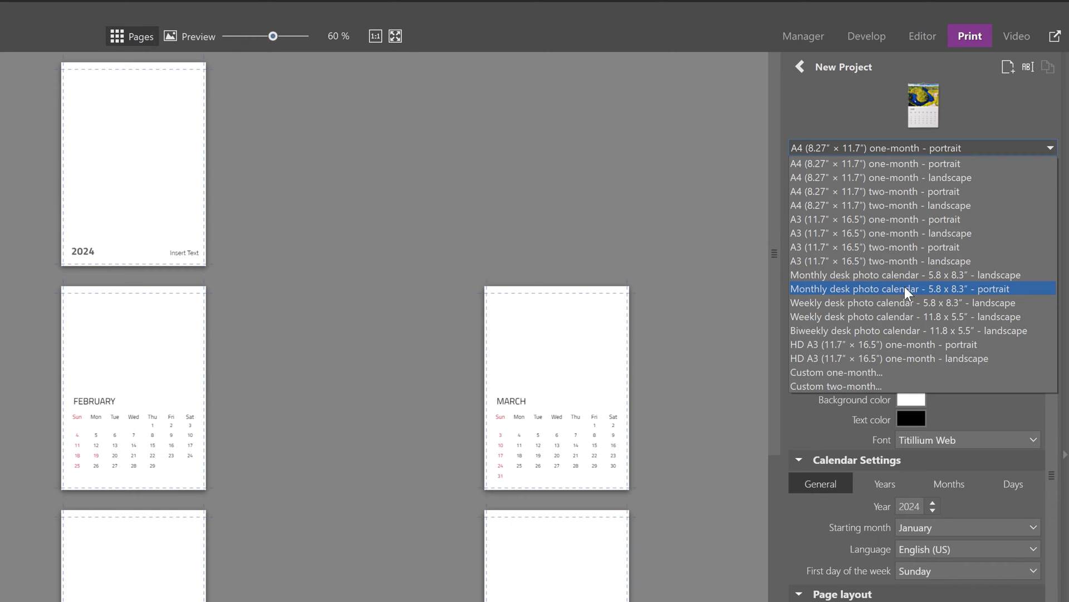
pyautogui.click(891, 179)
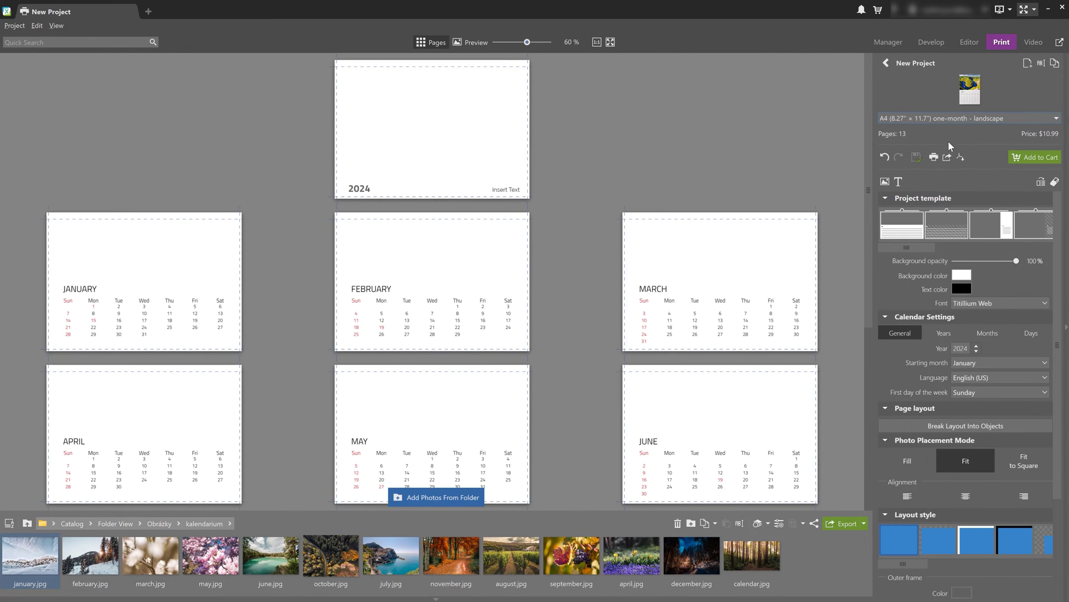
# Step: Place january.jpg through april.jpg and may.jpg on their month pages and calendar.jpg on the cover
pyautogui.moveTo(30, 556); pyautogui.dragTo(117, 240)
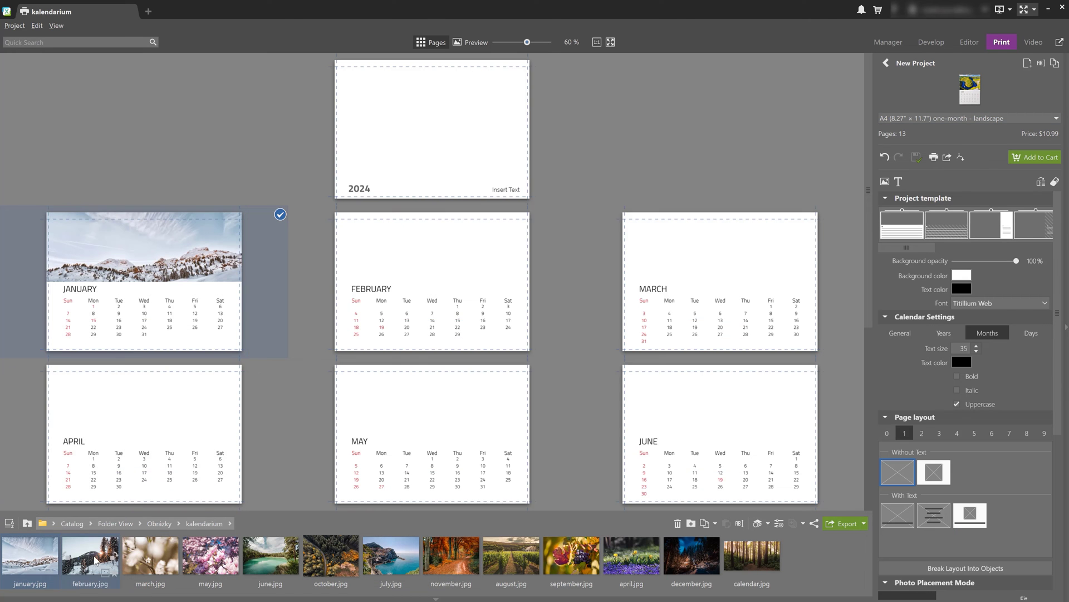
pyautogui.moveTo(96, 560); pyautogui.dragTo(431, 262)
pyautogui.moveTo(150, 557); pyautogui.dragTo(718, 278)
pyautogui.moveTo(632, 557); pyautogui.dragTo(134, 413)
pyautogui.moveTo(751, 556); pyautogui.dragTo(432, 129)
pyautogui.moveTo(210, 555); pyautogui.dragTo(364, 417)
# Step: Place the June through December photos on their matching month pages
pyautogui.moveTo(267, 559); pyautogui.dragTo(579, 404)
pyautogui.scroll(-5, 580, 403)
pyautogui.moveTo(391, 555); pyautogui.dragTo(148, 310)
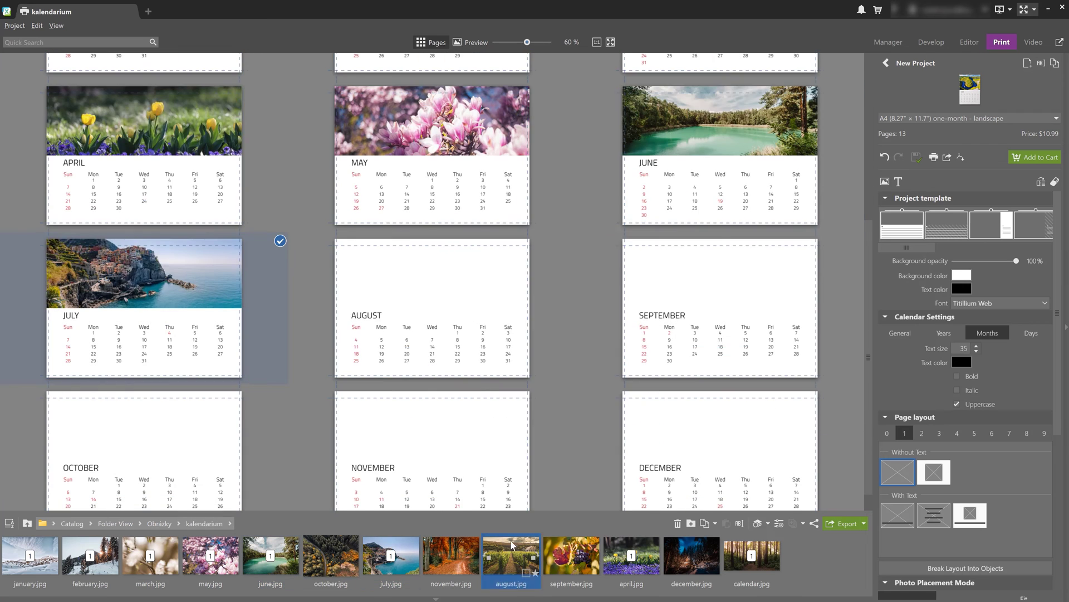
pyautogui.moveTo(513, 545); pyautogui.dragTo(431, 273)
pyautogui.moveTo(571, 555); pyautogui.dragTo(724, 279)
pyautogui.moveTo(684, 560); pyautogui.dragTo(709, 435)
pyautogui.moveTo(452, 555); pyautogui.dragTo(430, 441)
pyautogui.moveTo(331, 555); pyautogui.dragTo(158, 450)
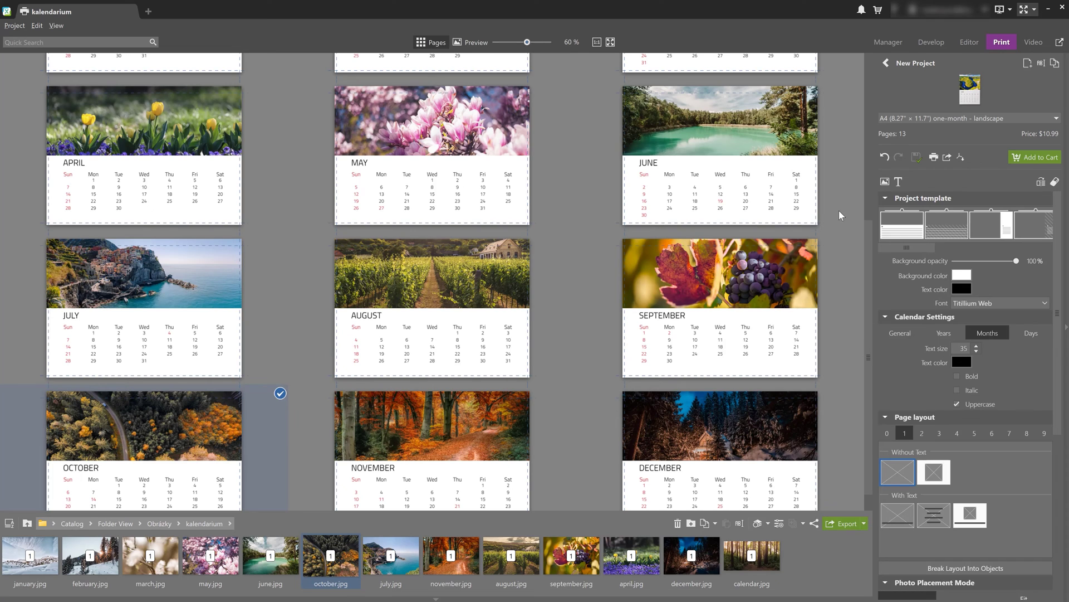
pyautogui.click(722, 284)
pyautogui.scroll(-3, 916, 345)
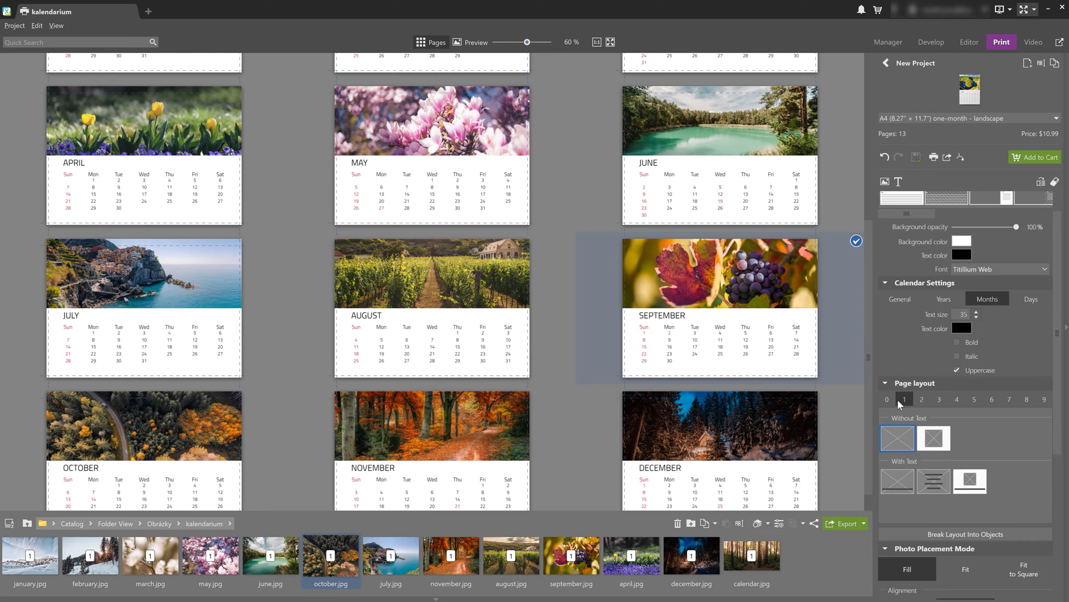
pyautogui.click(923, 324)
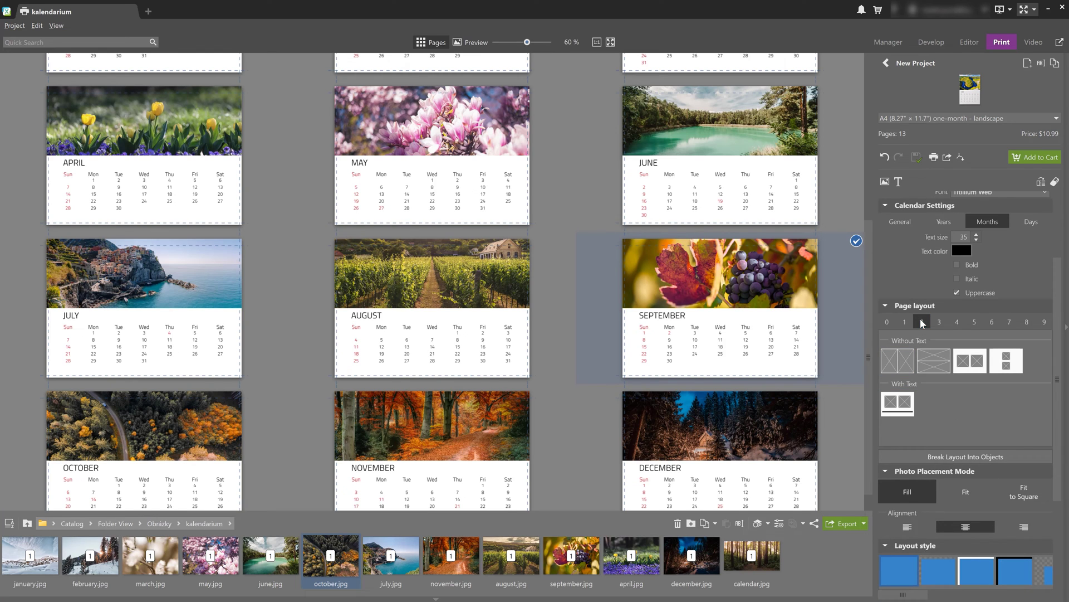
pyautogui.click(897, 362)
pyautogui.click(518, 562)
pyautogui.moveTo(609, 480); pyautogui.dragTo(773, 276)
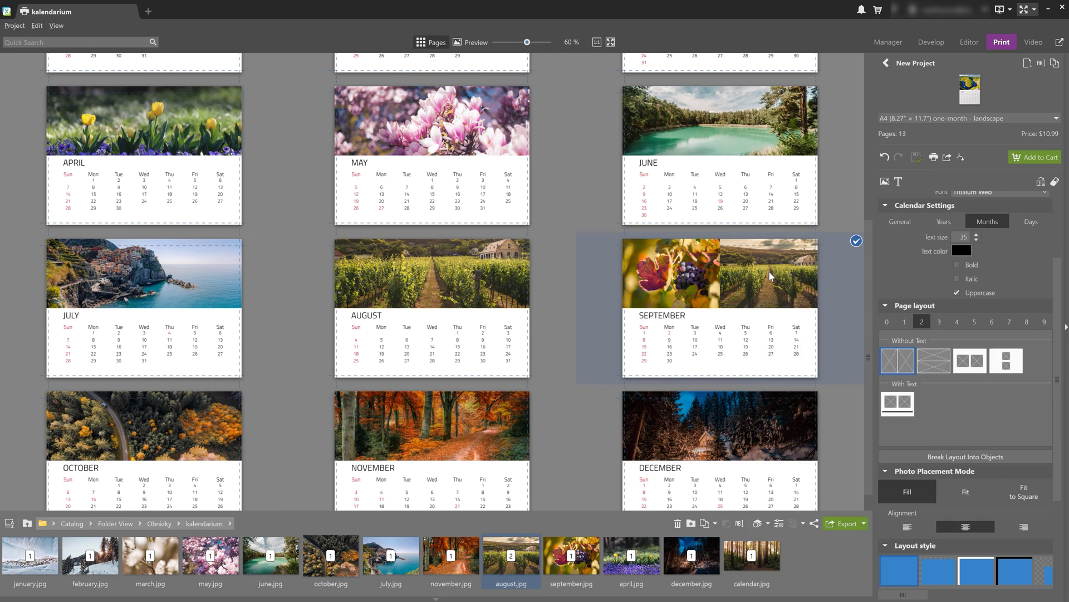
pyautogui.click(974, 498)
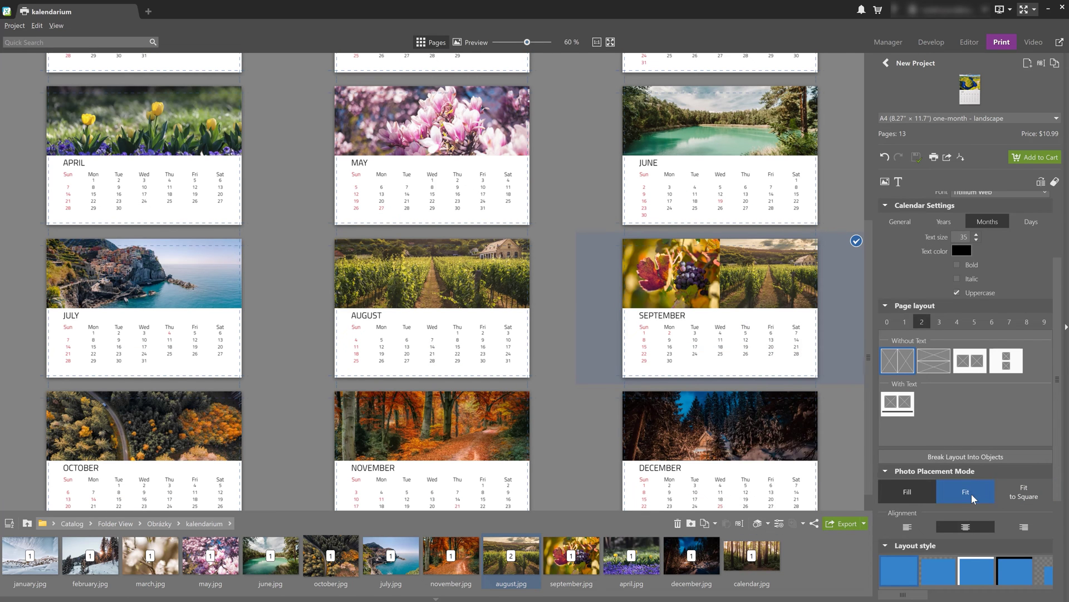
pyautogui.click(1018, 493)
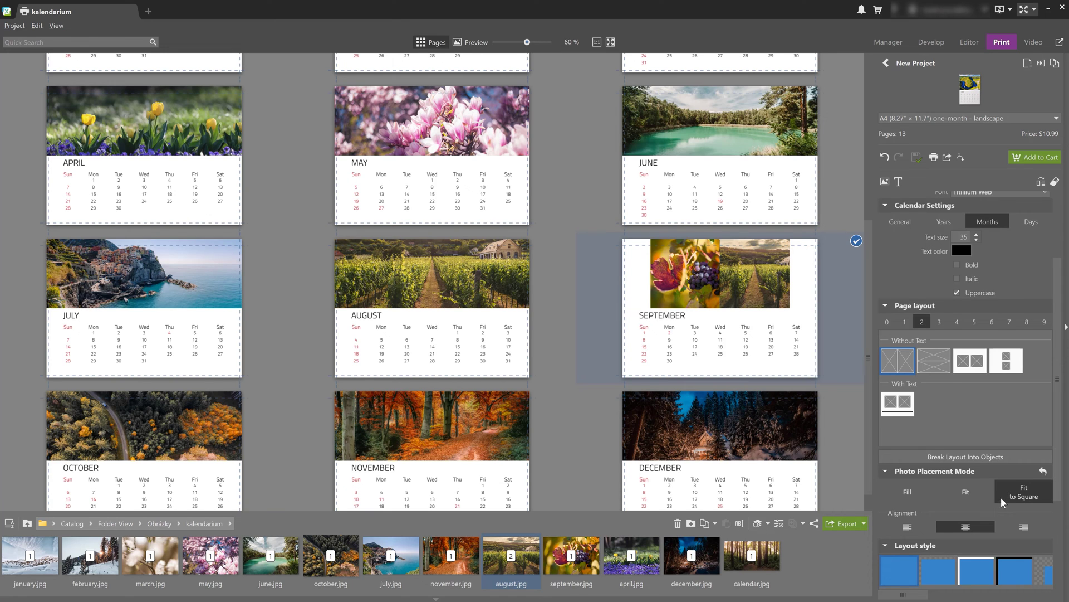
pyautogui.scroll(-1, 967, 516)
pyautogui.click(974, 506)
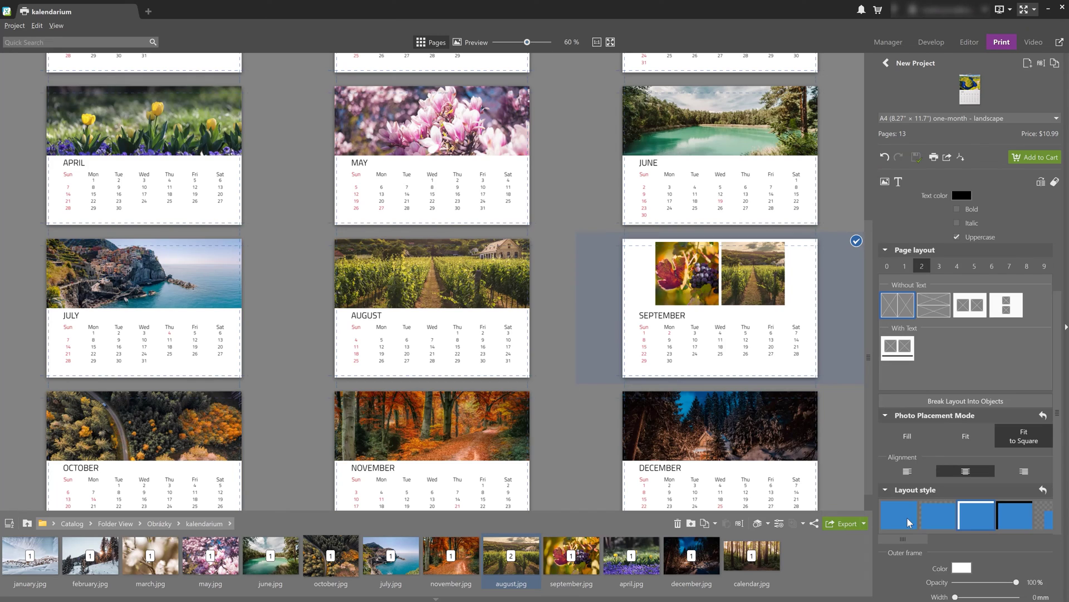
pyautogui.click(906, 516)
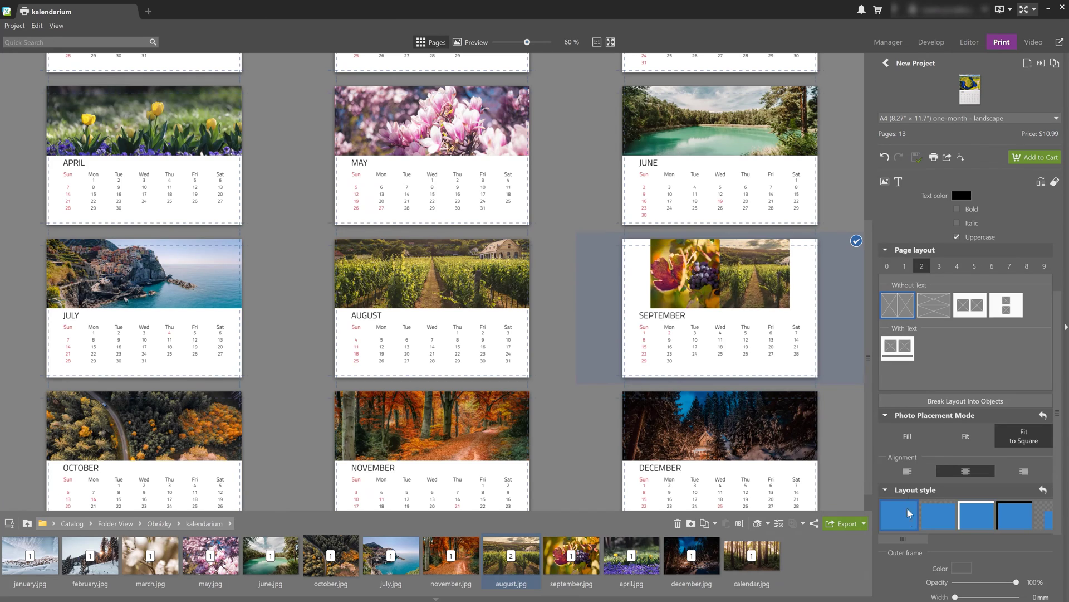
pyautogui.click(904, 266)
pyautogui.click(904, 306)
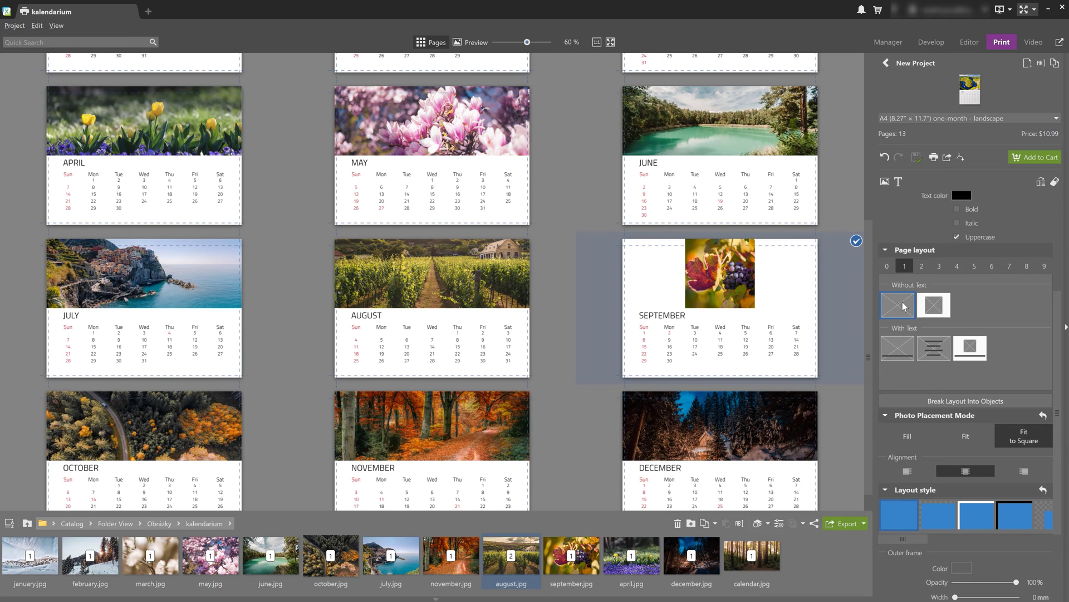
pyautogui.click(912, 443)
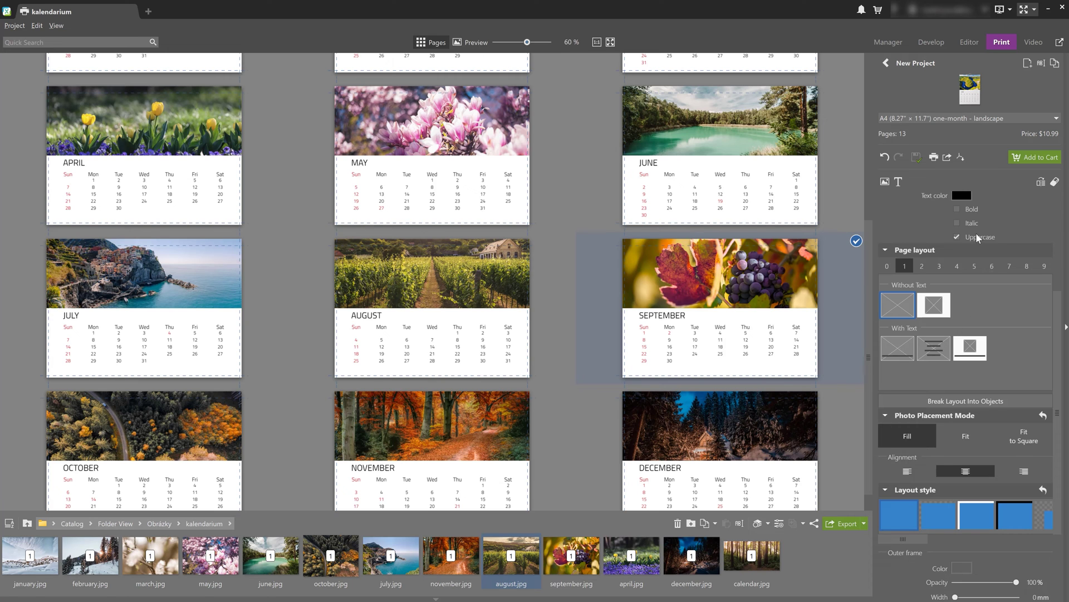
pyautogui.scroll(3, 978, 234)
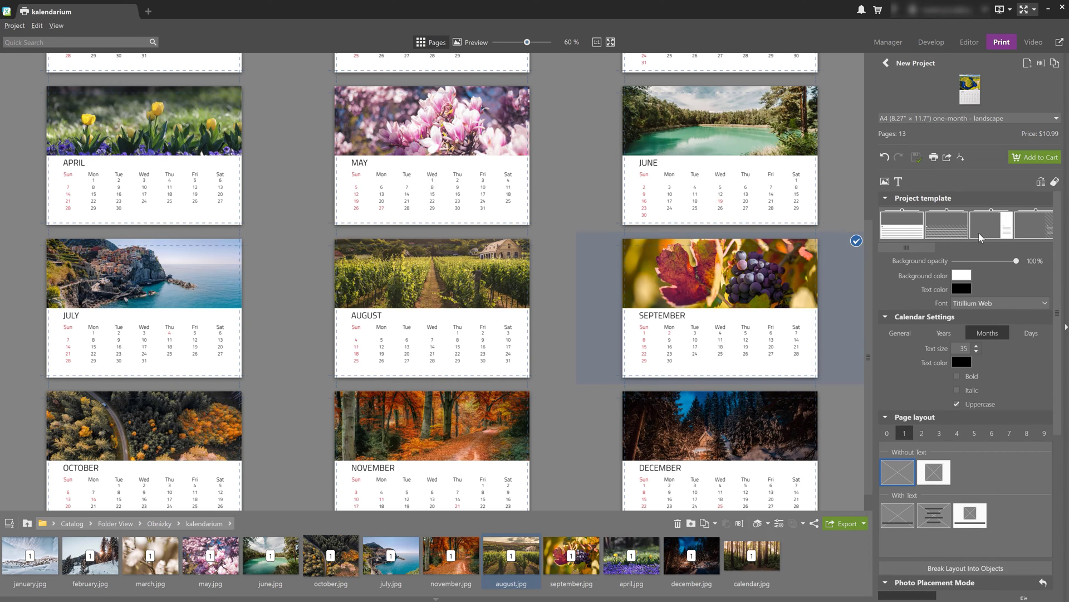
# Step: Preview several calendar templates, including white side-panel, translucent band and bottom-strip designs
pyautogui.click(942, 232)
pyautogui.click(992, 230)
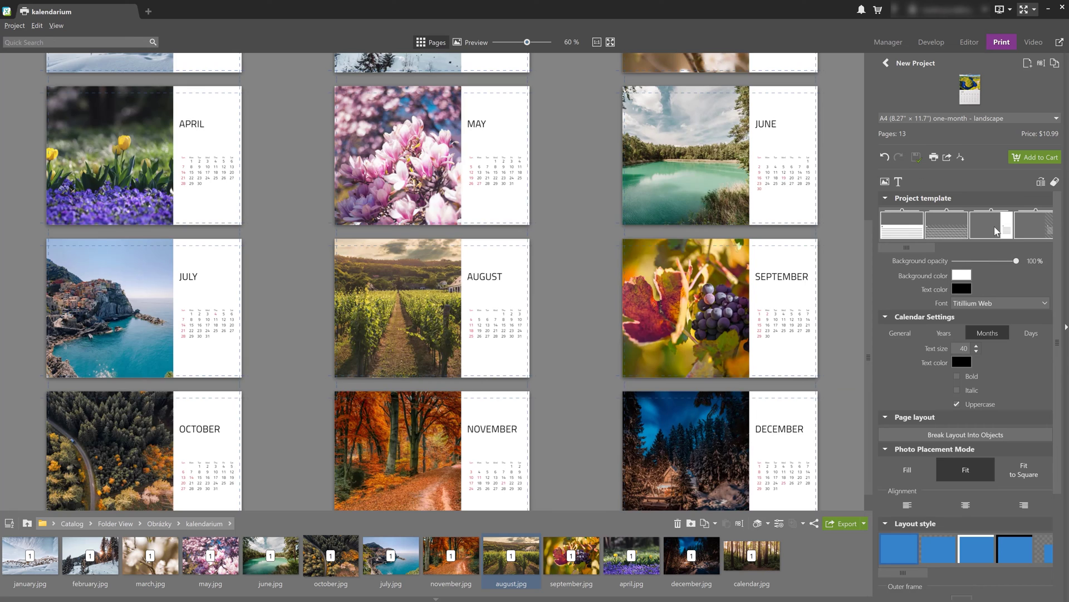
pyautogui.click(1034, 226)
pyautogui.moveTo(913, 252); pyautogui.dragTo(962, 247)
pyautogui.click(910, 228)
pyautogui.click(950, 225)
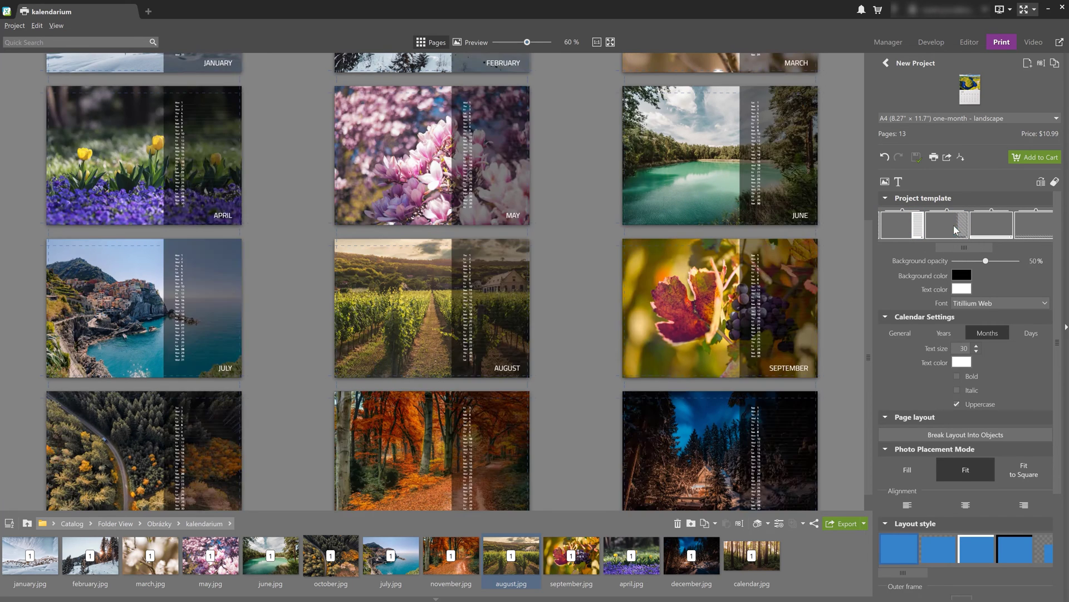
pyautogui.click(992, 228)
pyautogui.click(1039, 231)
pyautogui.moveTo(971, 246); pyautogui.dragTo(1027, 252)
# Step: Apply the template with the dark 50% vertical strip on the right to every page
pyautogui.click(958, 225)
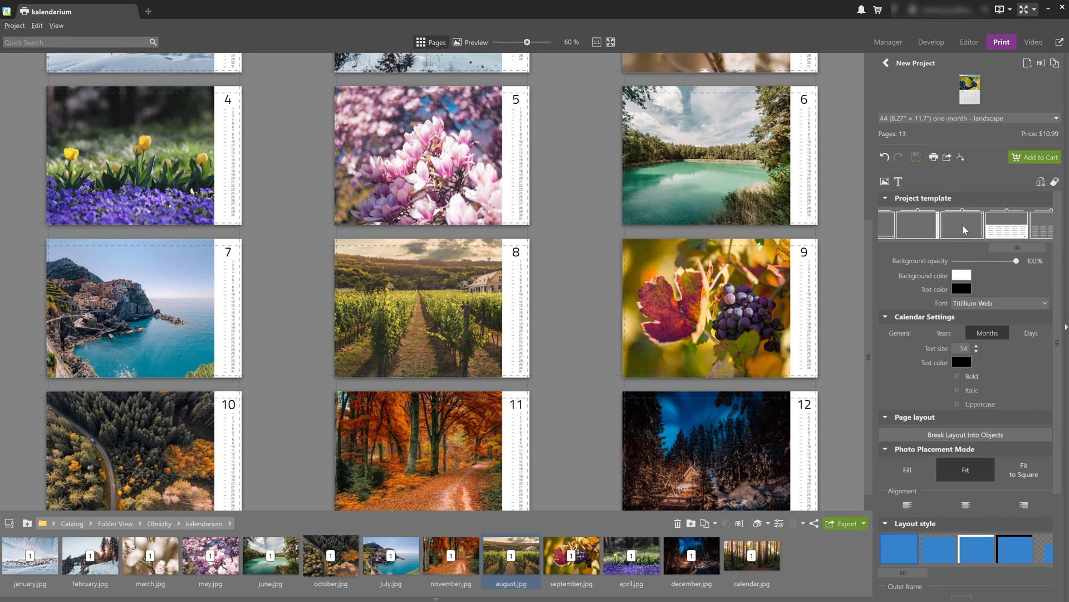
pyautogui.click(1001, 228)
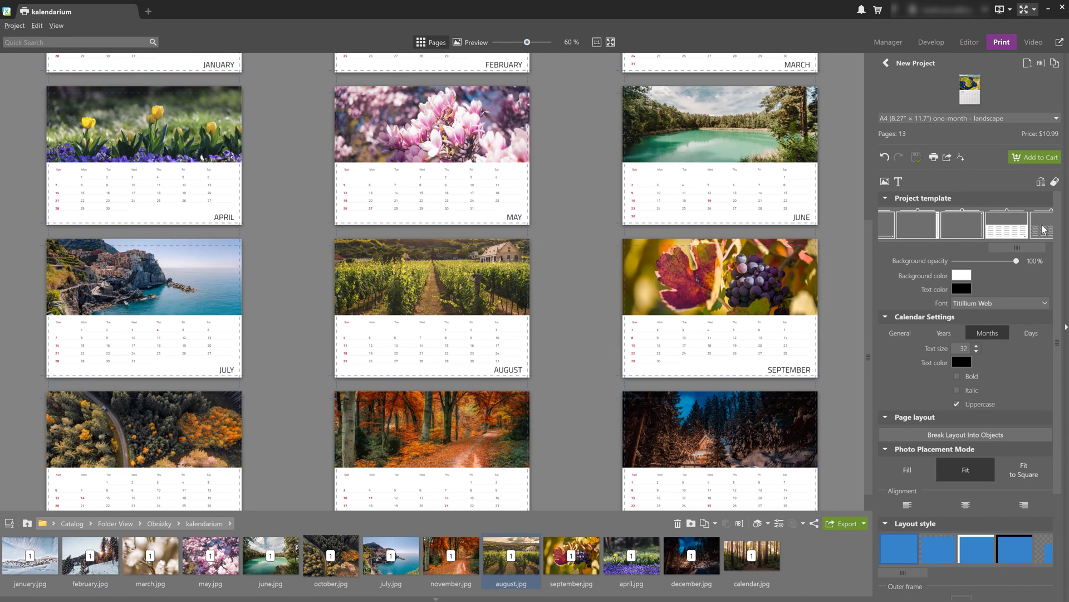
pyautogui.click(1043, 230)
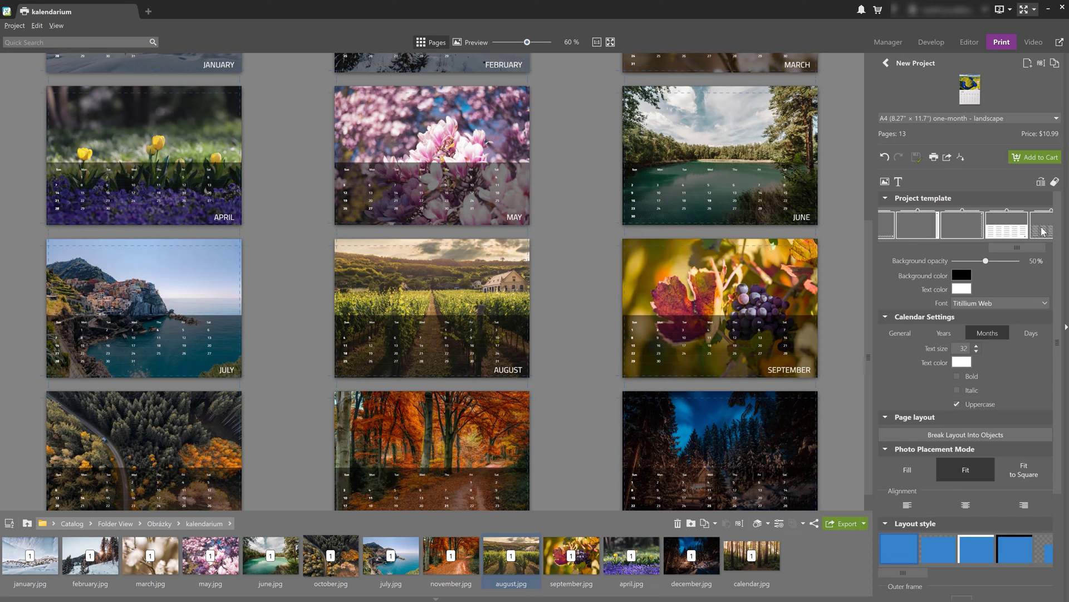
pyautogui.moveTo(1021, 251); pyautogui.dragTo(976, 255)
pyautogui.scroll(2, 972, 247)
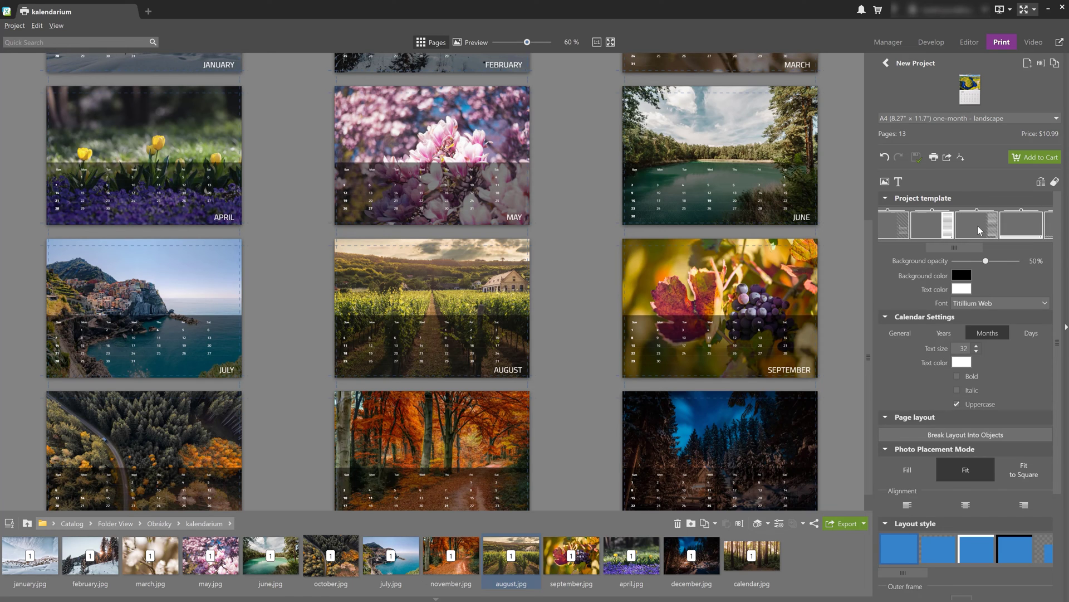
pyautogui.click(980, 230)
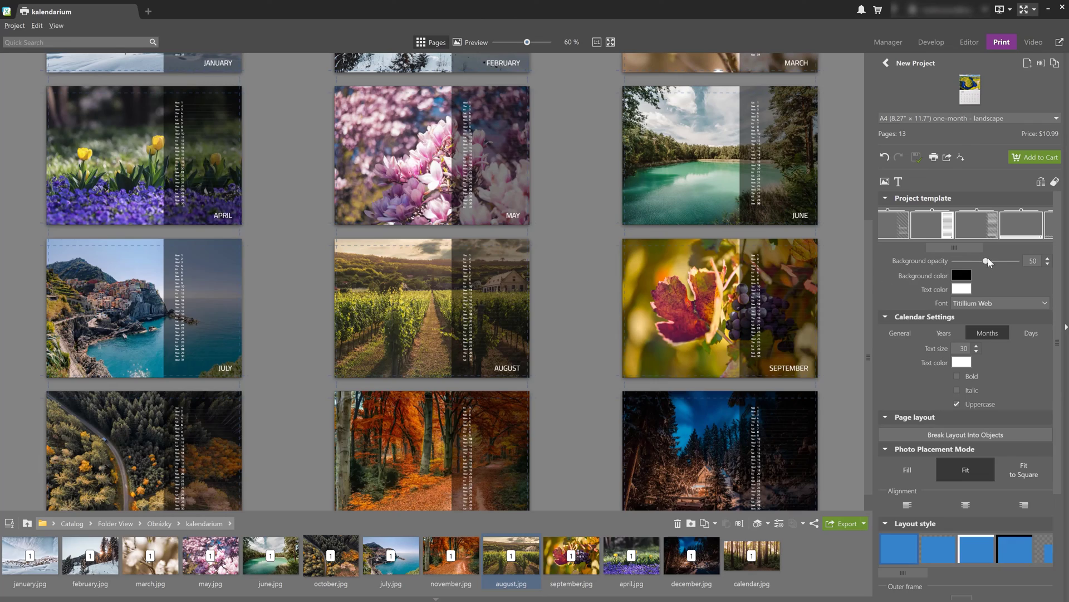
# Step: Lower the calendar strips' background opacity from 50% to 40%
pyautogui.moveTo(988, 262); pyautogui.dragTo(981, 267)
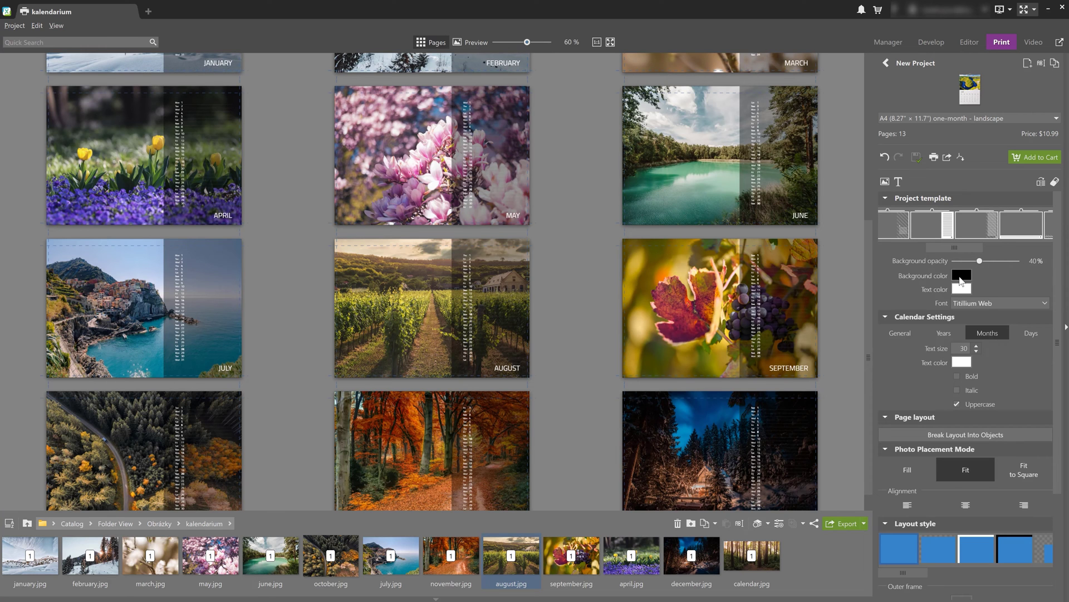
# Step: Switch the template font from Titillium Web to Raleway, leaving the background colour unchanged
pyautogui.click(960, 280)
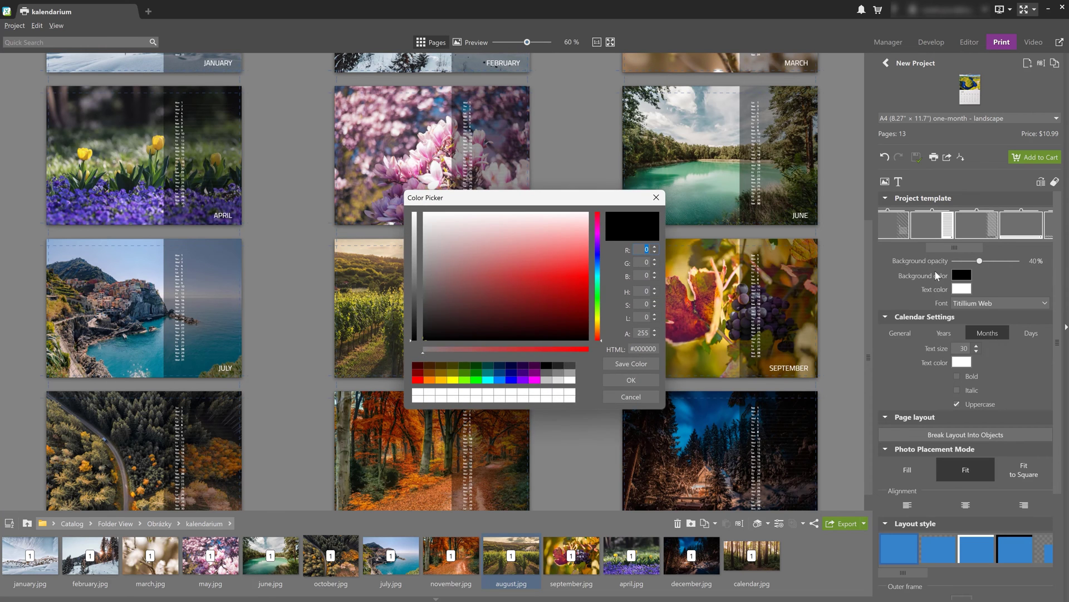
pyautogui.click(656, 197)
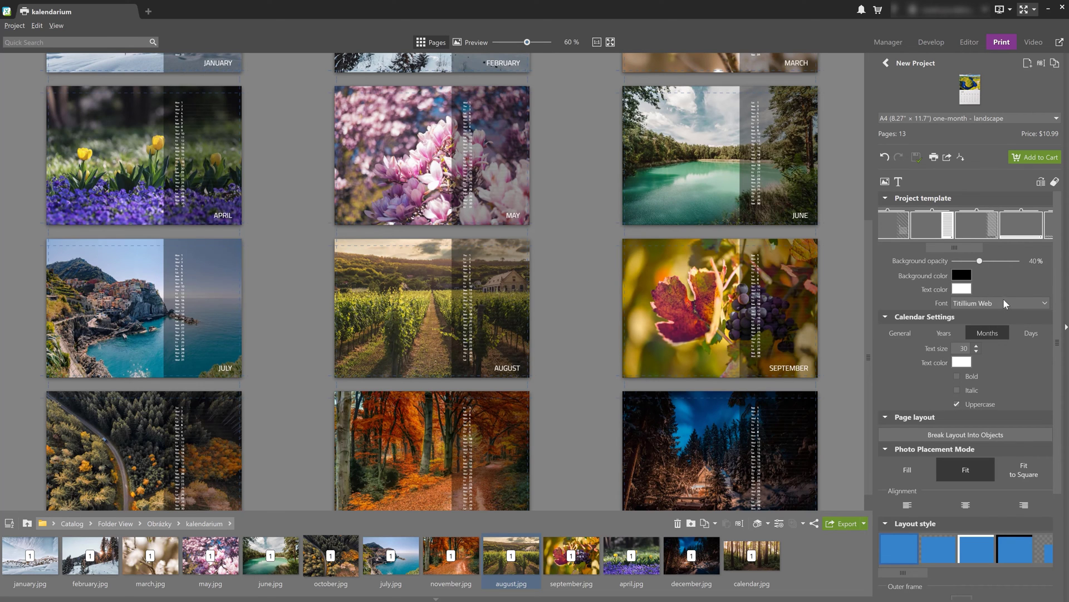
pyautogui.click(1006, 302)
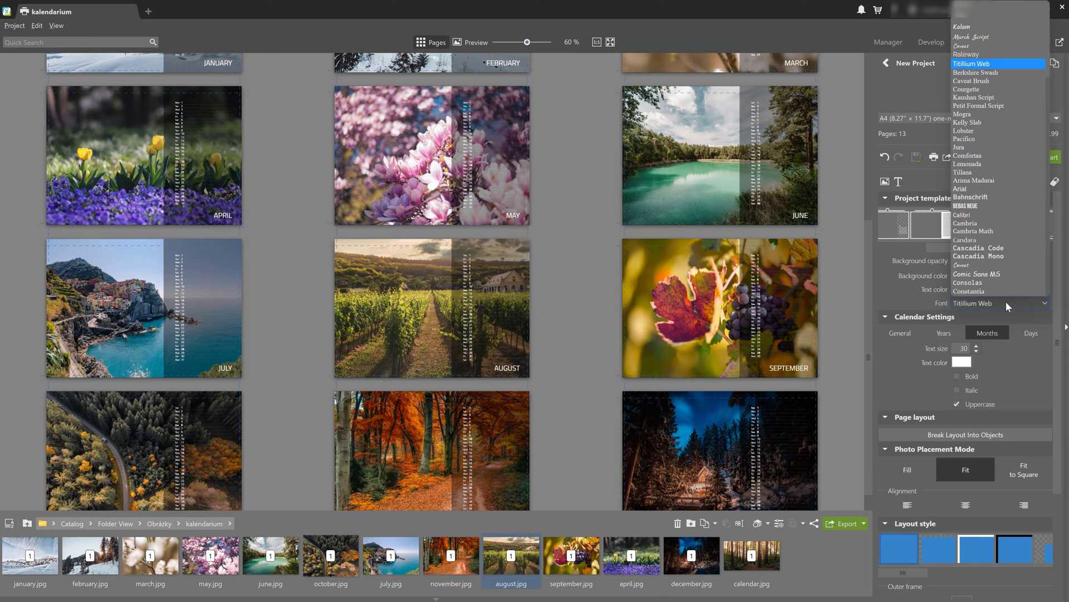
pyautogui.click(964, 48)
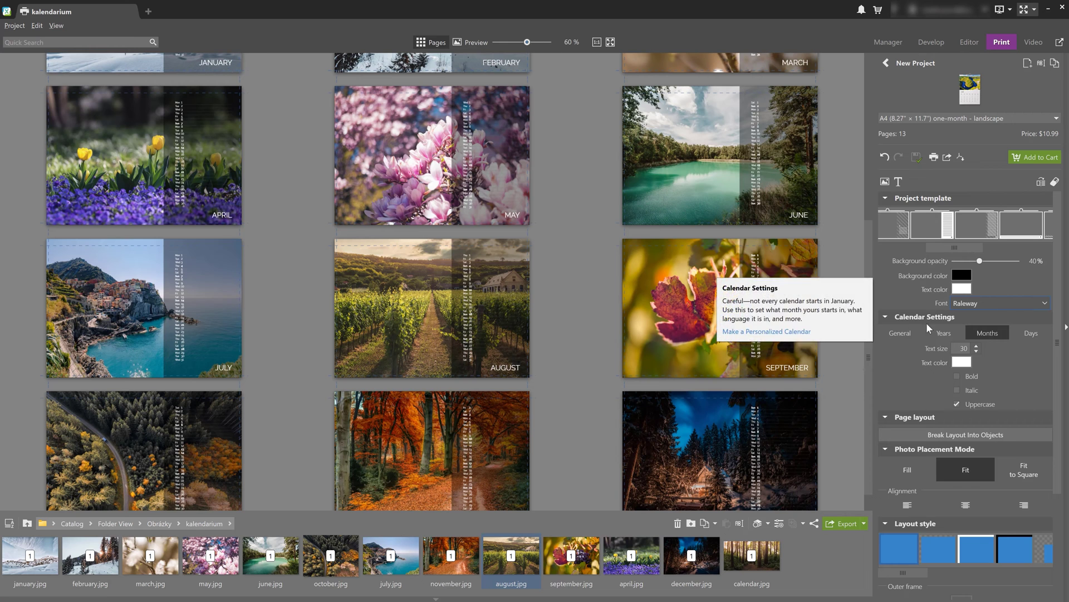
pyautogui.click(903, 334)
pyautogui.scroll(5, 564, 329)
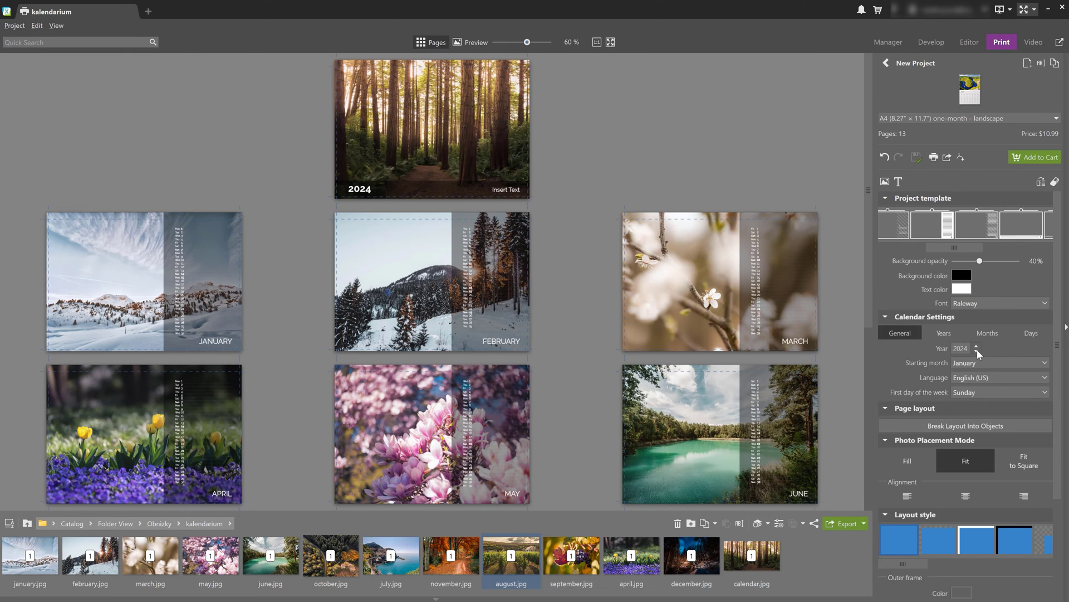
# Step: Keep January as starting month, English (US) as language and Sunday as first day
pyautogui.click(985, 363)
pyautogui.click(986, 365)
pyautogui.click(998, 379)
pyautogui.click(1000, 381)
pyautogui.click(997, 398)
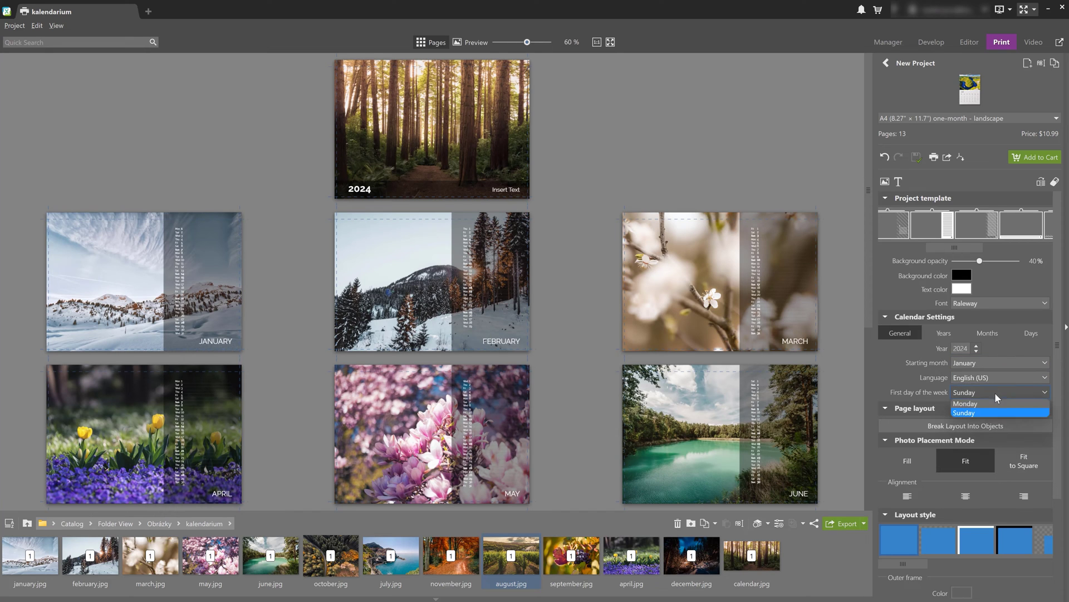
pyautogui.click(994, 416)
# Step: Raise the year text size from 40 to 50
pyautogui.click(959, 334)
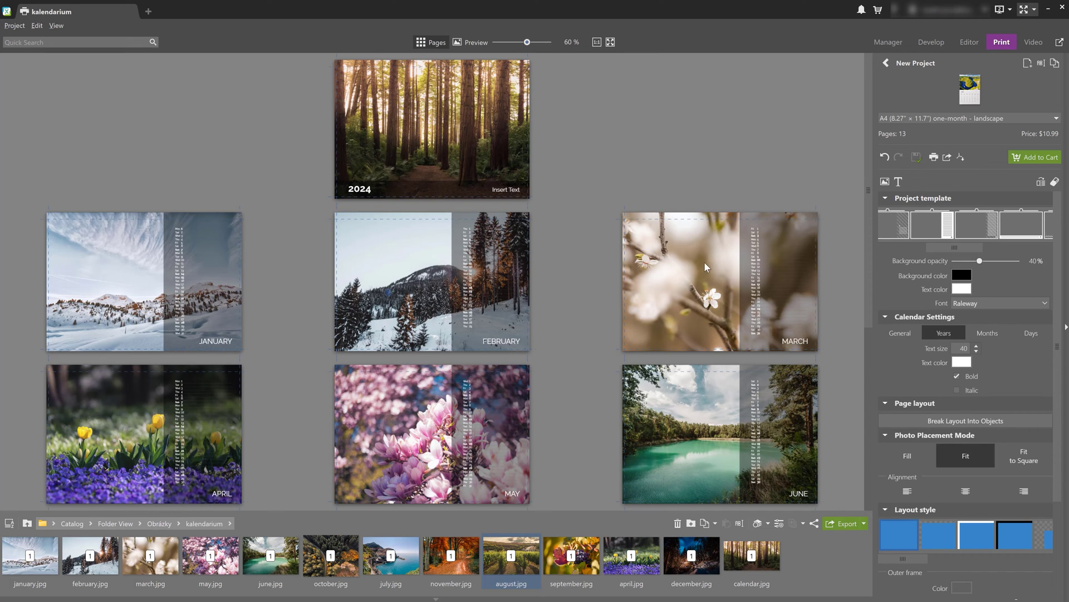
pyautogui.doubleClick(964, 348)
pyautogui.write('50')
pyautogui.click(991, 337)
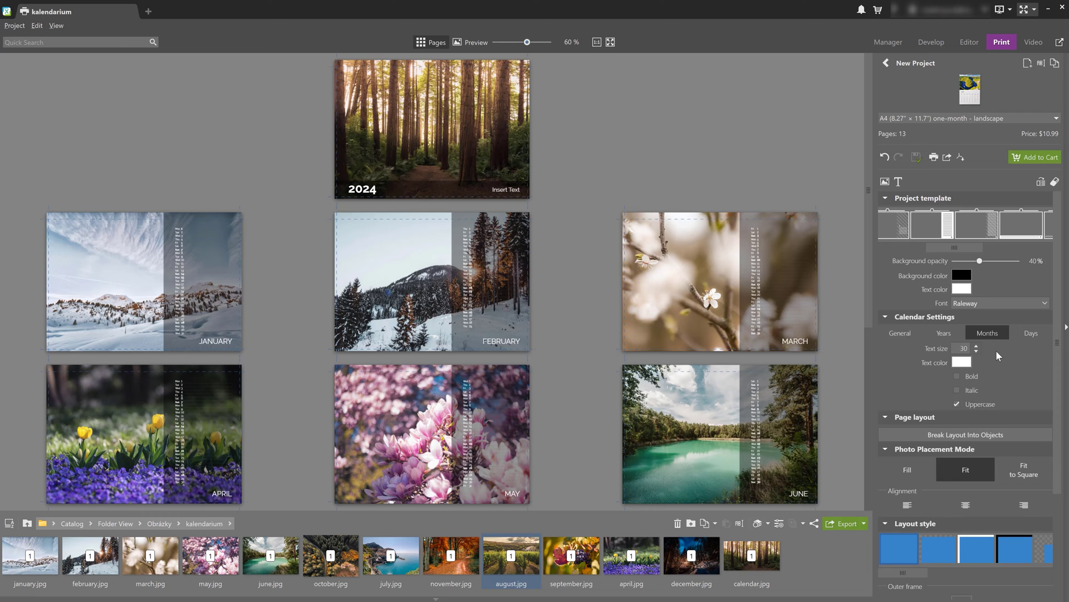
# Step: Leave month names without bold or italic while keeping them uppercase
pyautogui.click(958, 391)
pyautogui.click(958, 378)
pyautogui.click(958, 377)
pyautogui.click(958, 391)
pyautogui.click(958, 405)
pyautogui.click(958, 405)
# Step: Set day numbers and day names to size 12 and show day names in uppercase
pyautogui.click(1028, 334)
pyautogui.scroll(-1, 1016, 401)
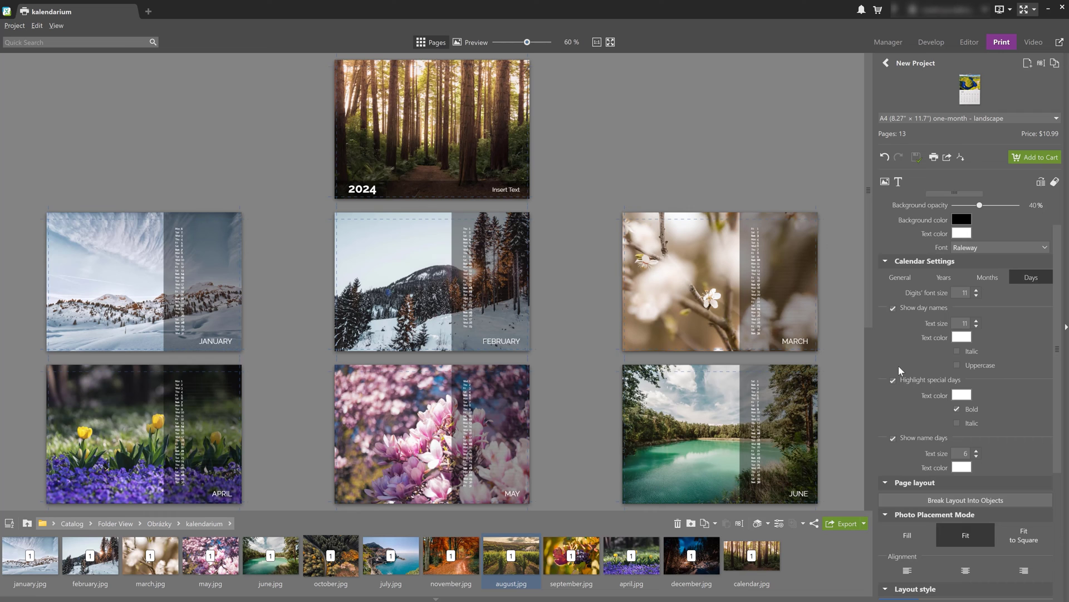
pyautogui.click(893, 309)
pyautogui.click(893, 309)
pyautogui.click(977, 321)
pyautogui.click(959, 366)
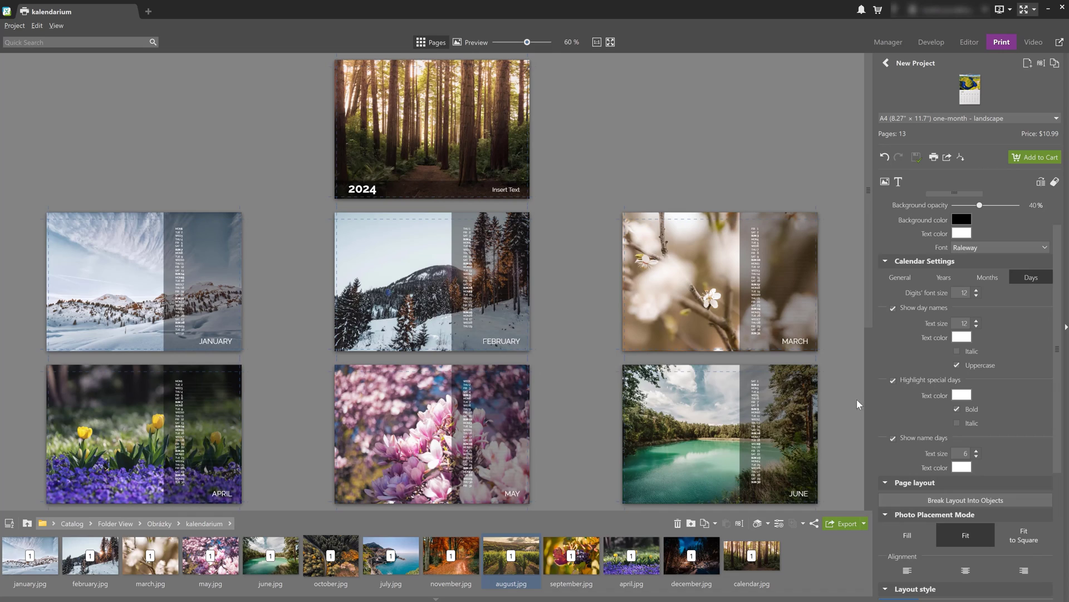
# Step: Add the cover title 'Through the nature' beside 2024 in Raleway at size 50
pyautogui.doubleClick(510, 190)
pyautogui.click(637, 451)
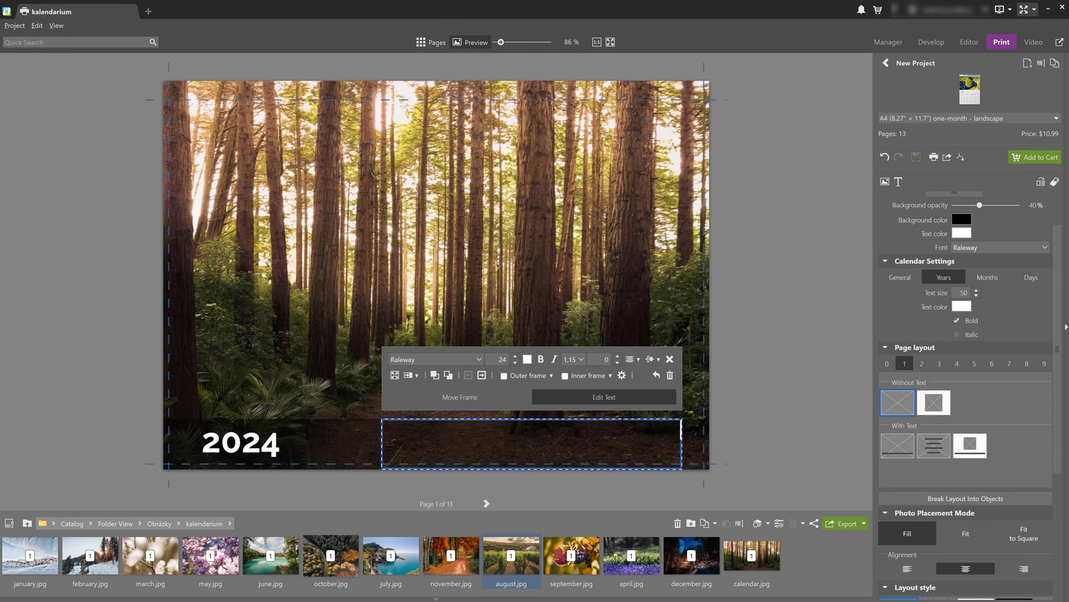
pyautogui.write('Through the nature')
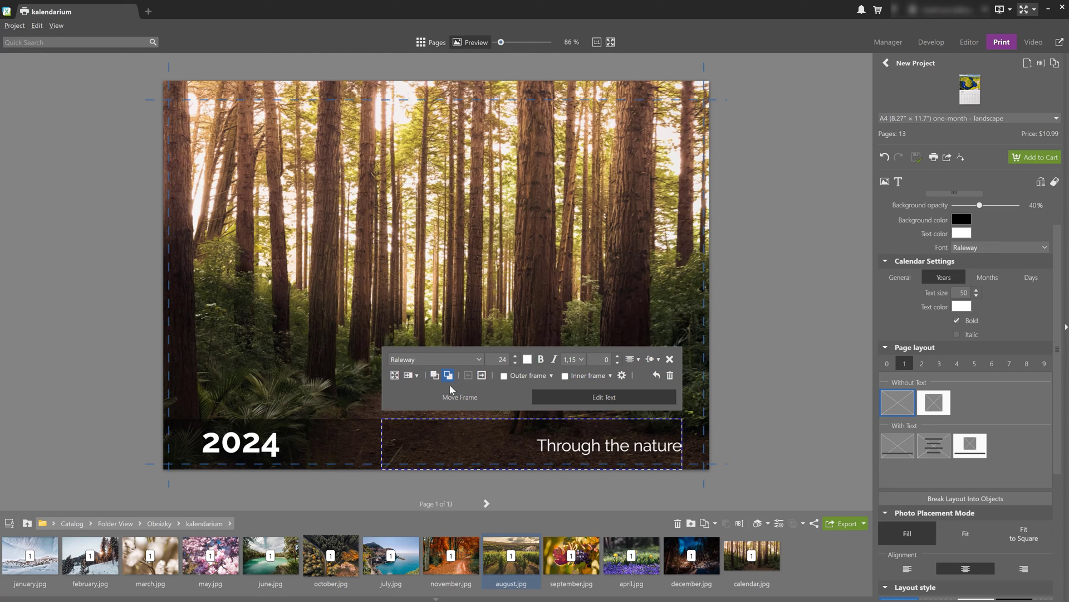
pyautogui.click(478, 359)
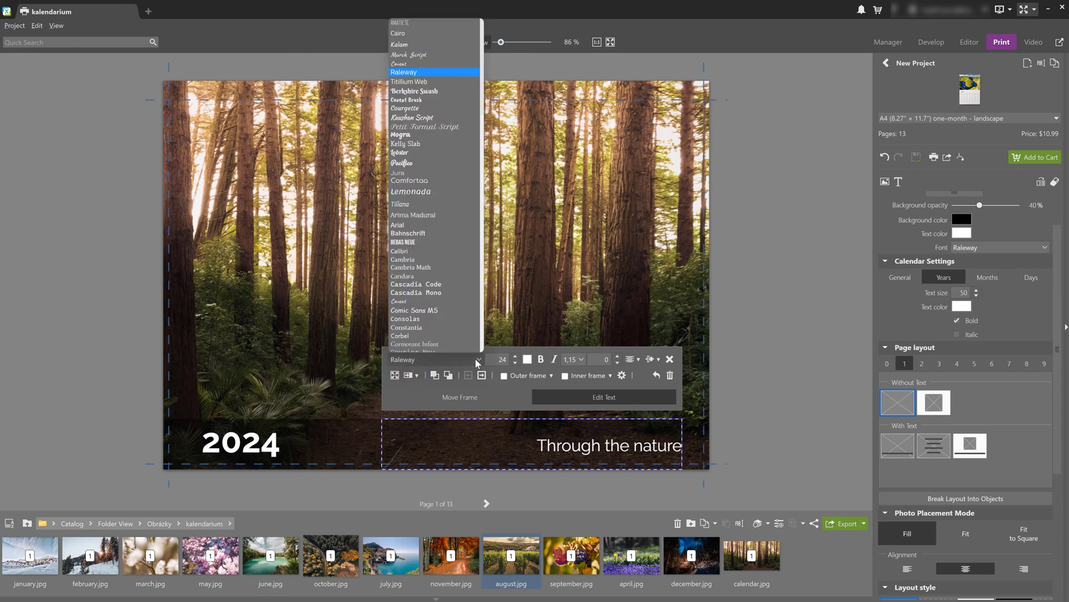
pyautogui.click(416, 74)
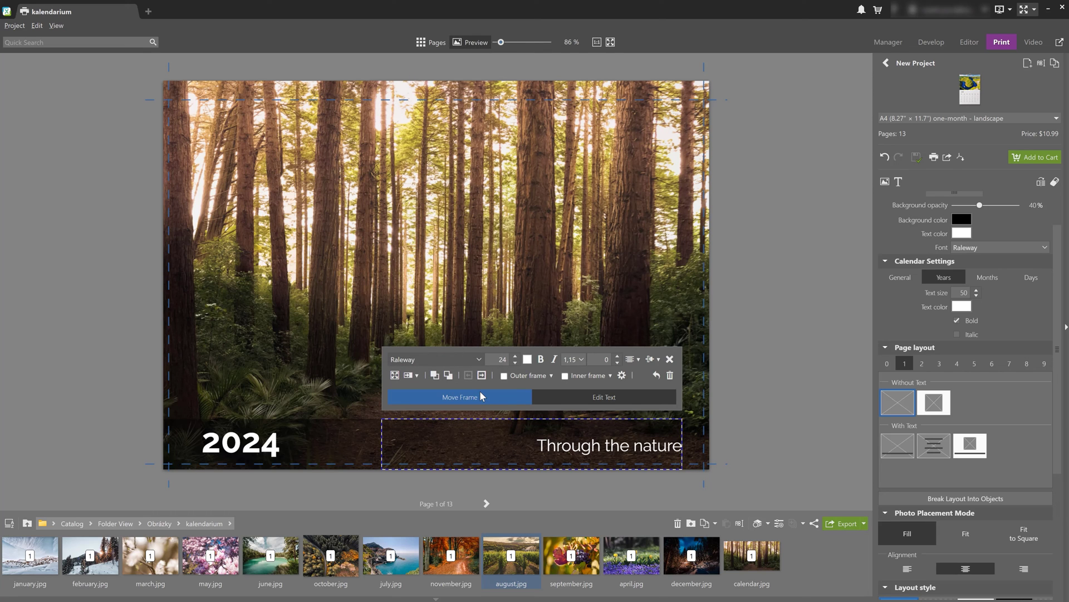
pyautogui.click(501, 360)
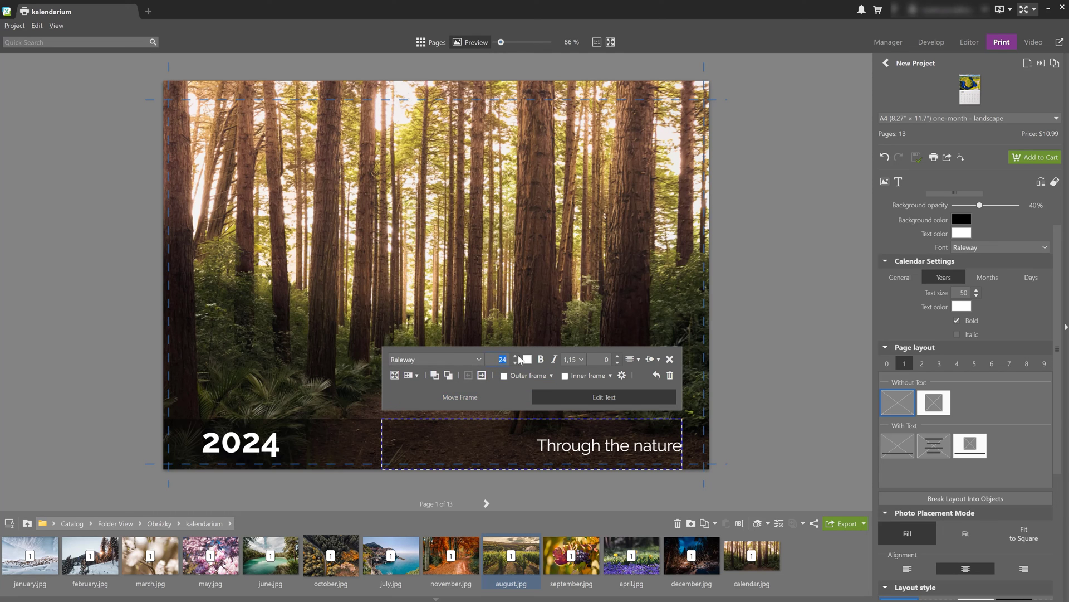
pyautogui.press('Return')
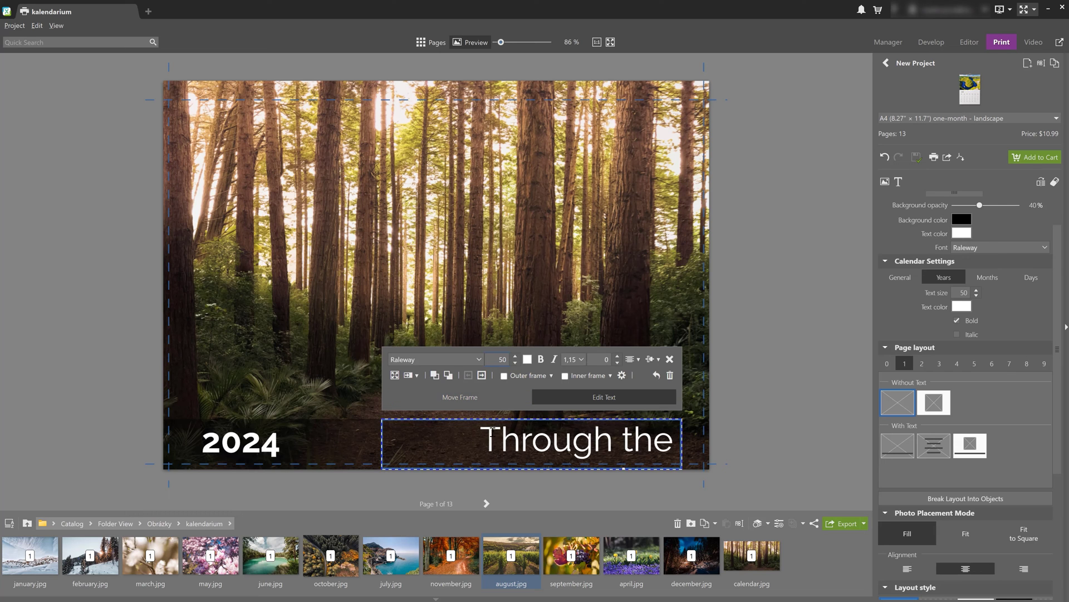
# Step: Move the title frame left toward 2024 and widen it so the full title shows
pyautogui.click(508, 440)
pyautogui.moveTo(508, 440); pyautogui.dragTo(413, 439)
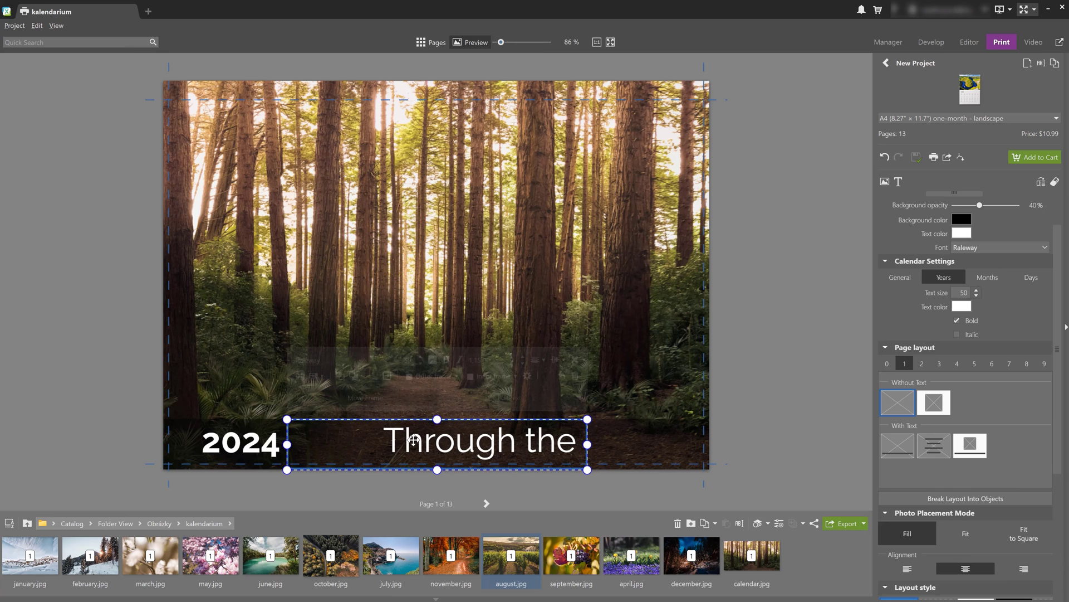
pyautogui.moveTo(588, 445); pyautogui.dragTo(705, 443)
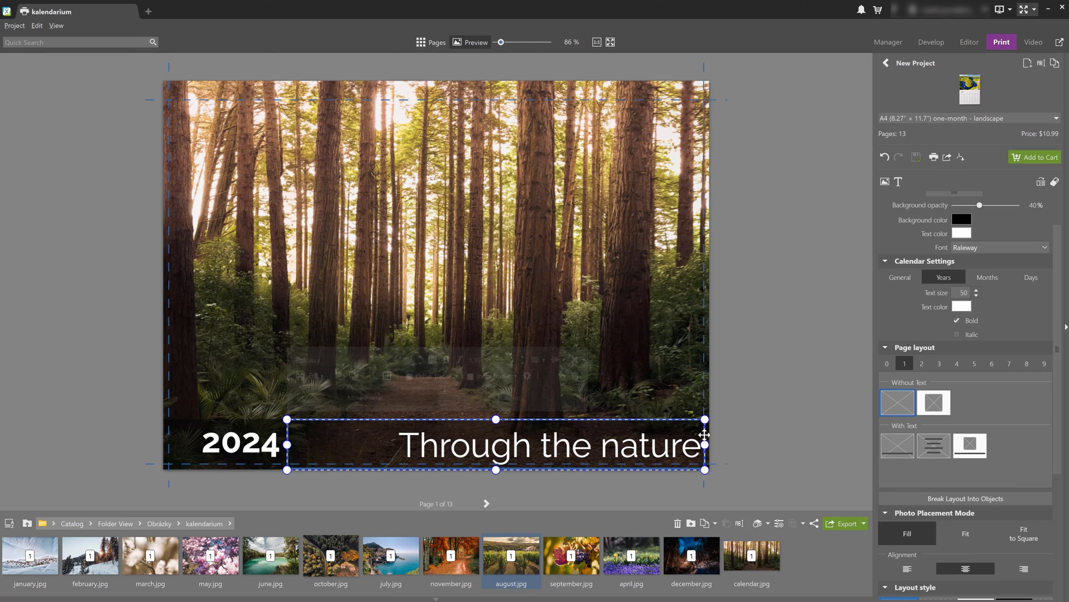
pyautogui.moveTo(617, 448); pyautogui.dragTo(616, 443)
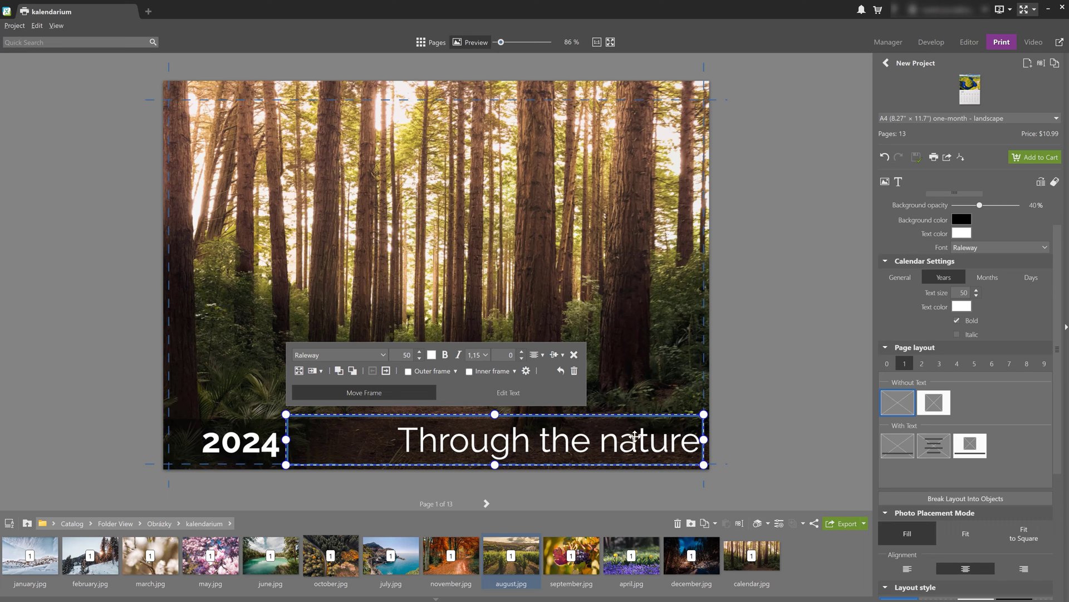
# Step: Add the calendar to the cart and start the order from the cart
pyautogui.click(1045, 160)
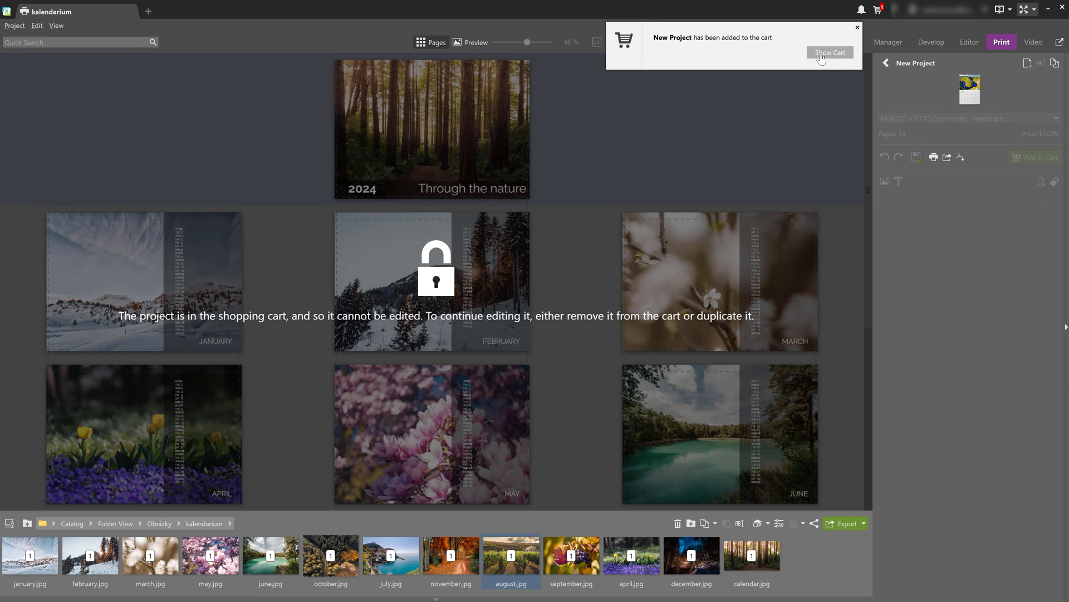
pyautogui.click(822, 54)
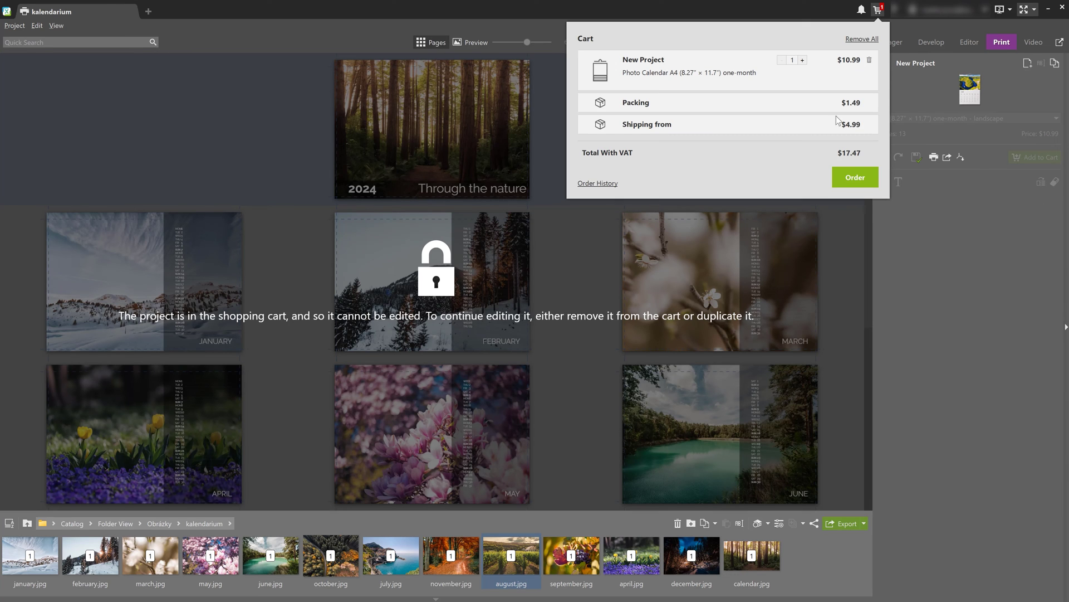
pyautogui.click(855, 176)
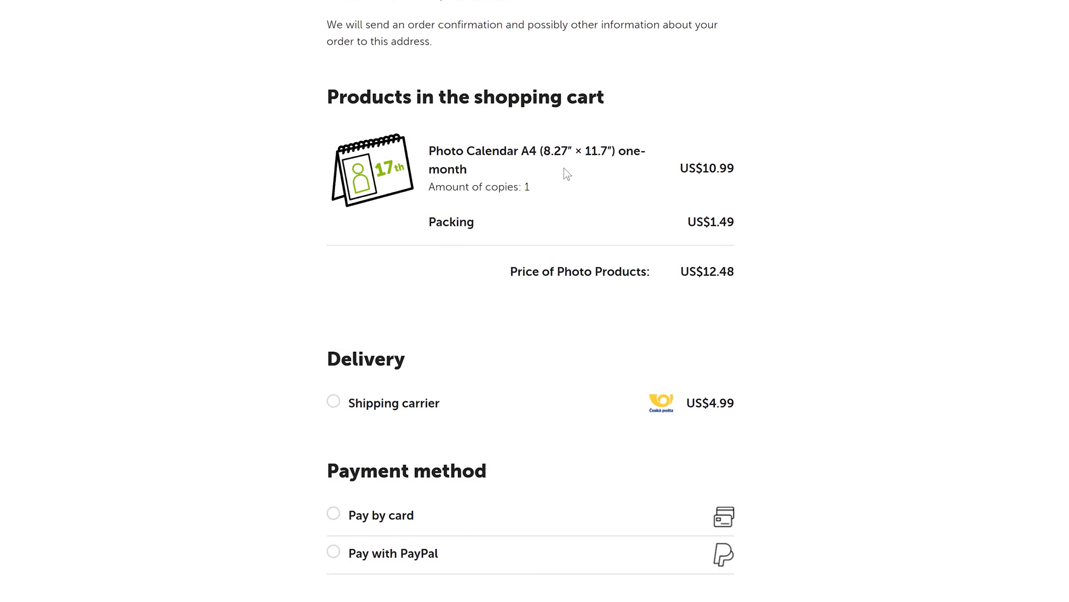
# Step: Scroll the checkout past Products, Delivery and Payment method to Invoice details
pyautogui.scroll(-4, 562, 189)
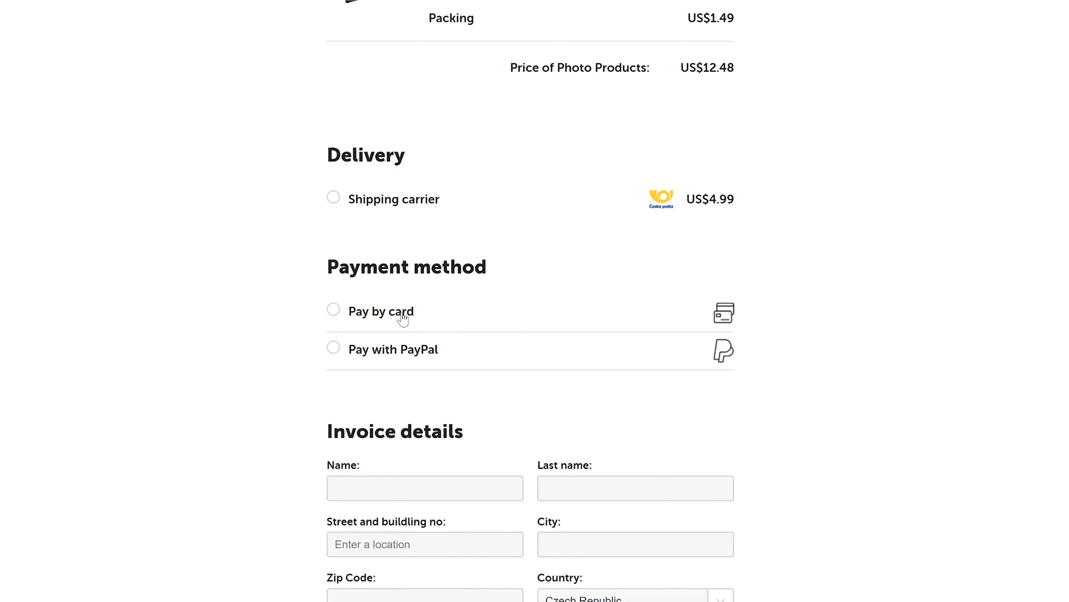
pyautogui.scroll(-4, 432, 356)
pyautogui.scroll(-10, 350, 386)
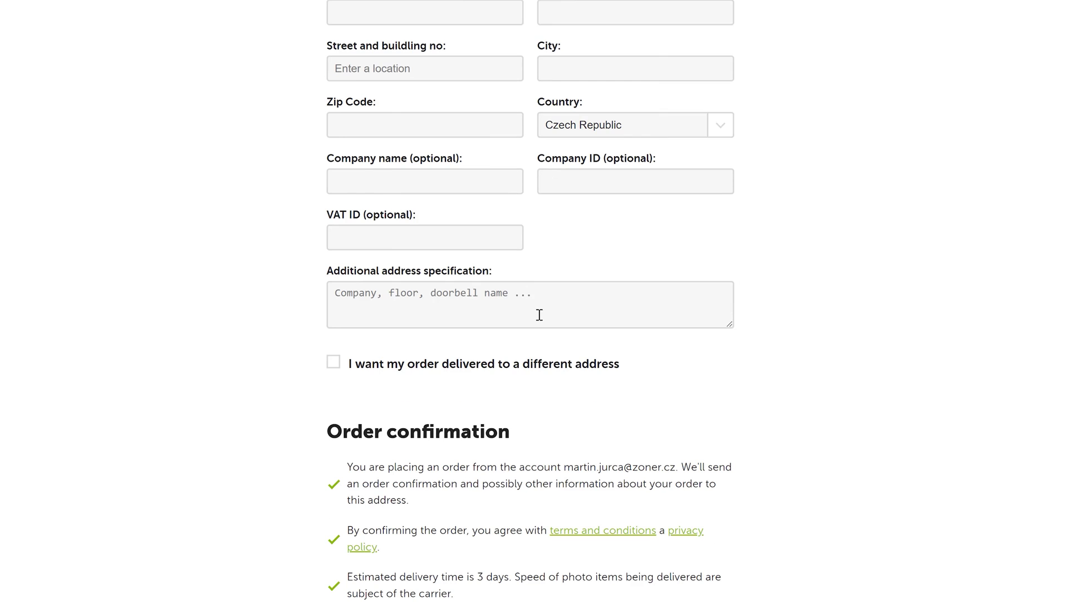